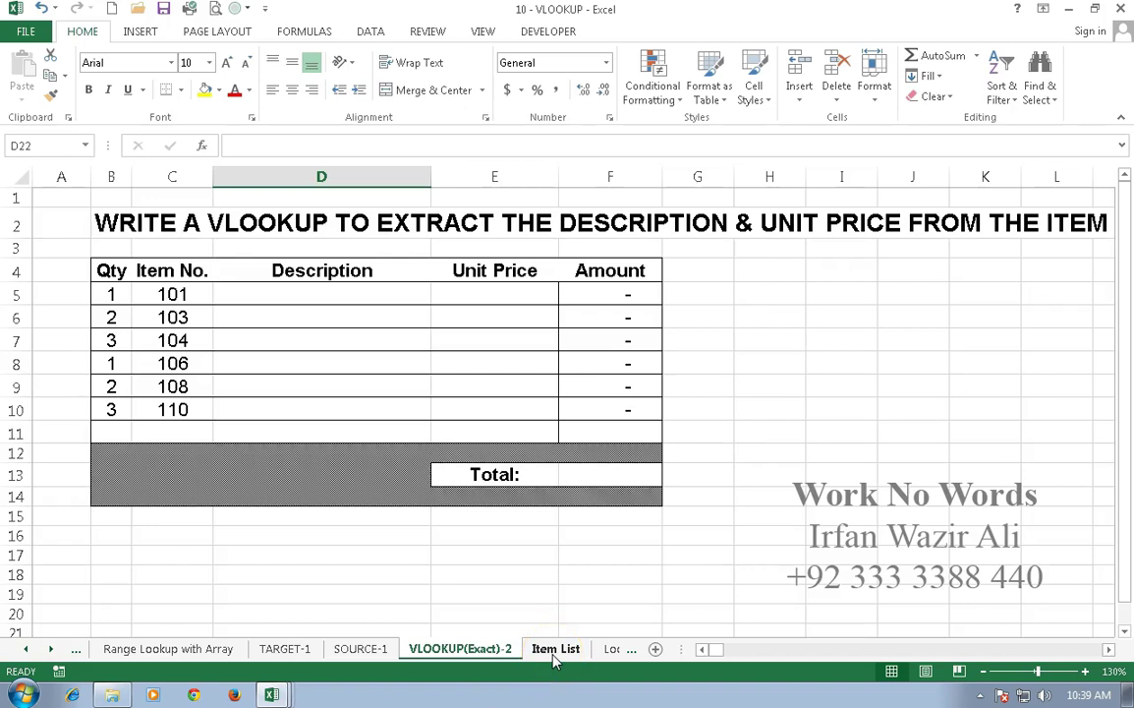
Step: Check the Item List sheet, then start a VLOOKUP formula in D5 of the VLOOKUP(Exact)-2 sheet with C5 as the lookup value
{"action": "left_click", "coordinate": [555, 649]}
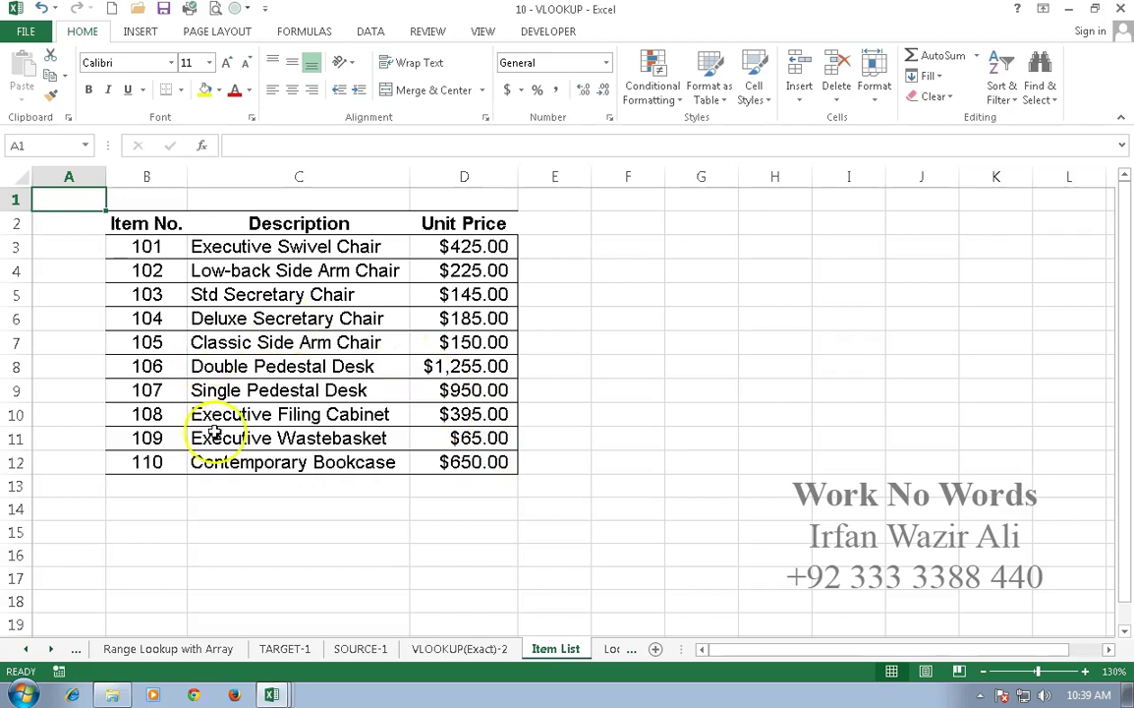
{"action": "left_click", "coordinate": [468, 652]}
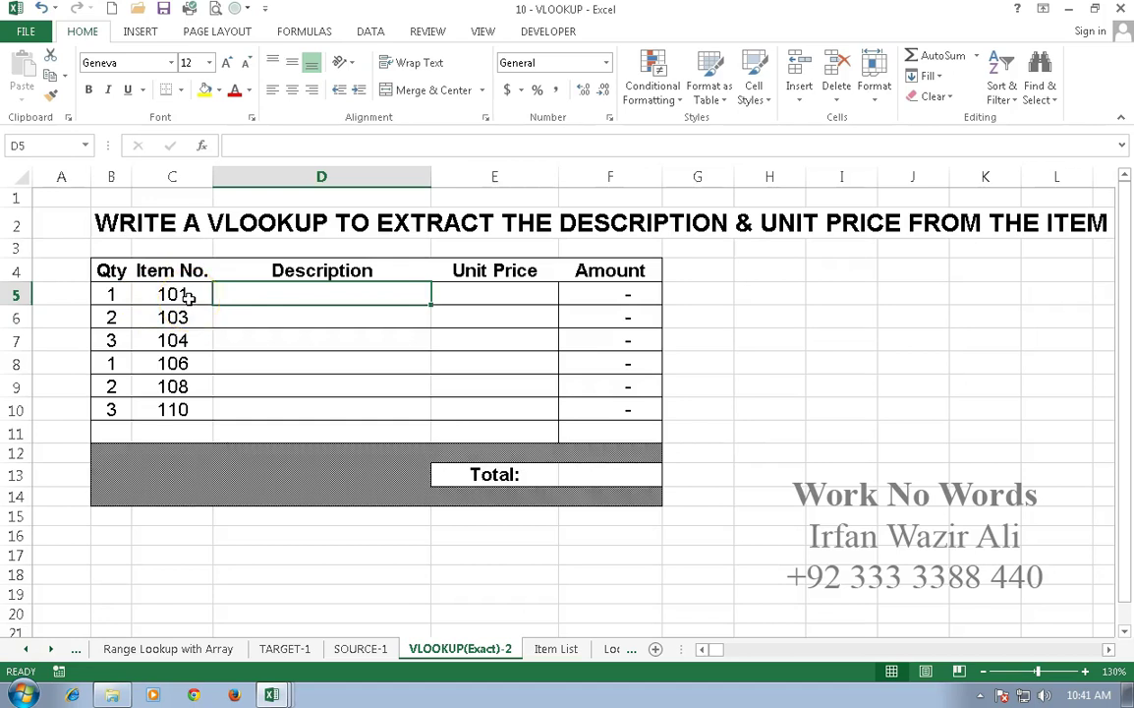
{"action": "left_click", "coordinate": [540, 651]}
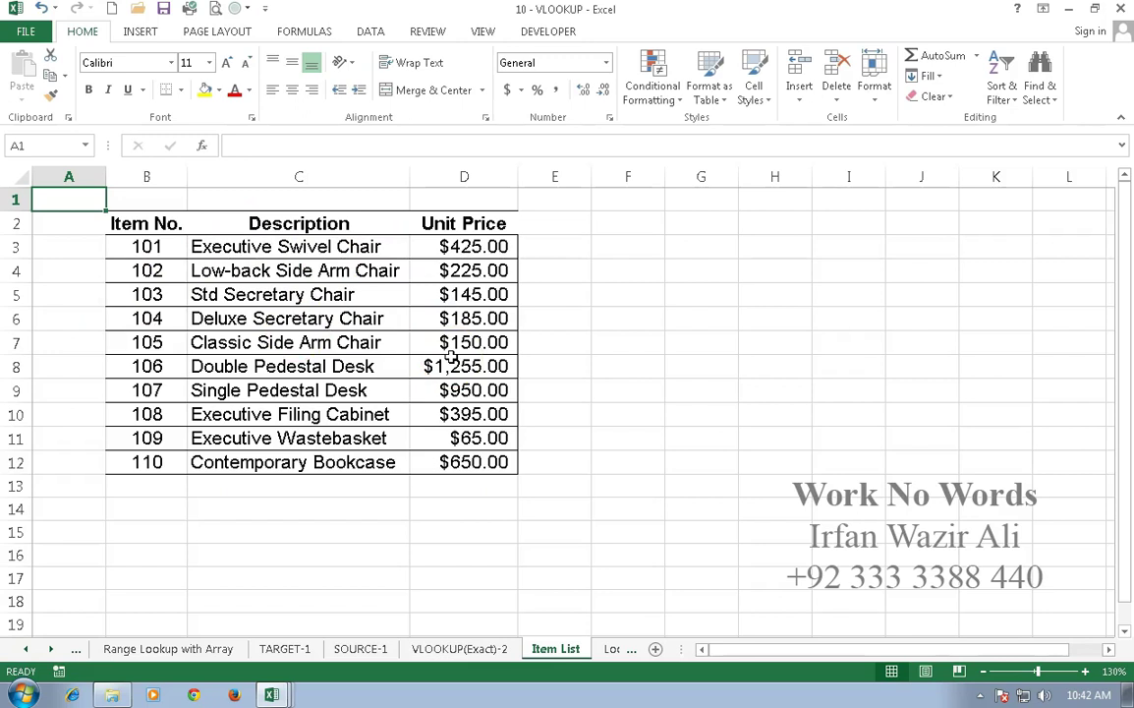
{"action": "left_click", "coordinate": [459, 649]}
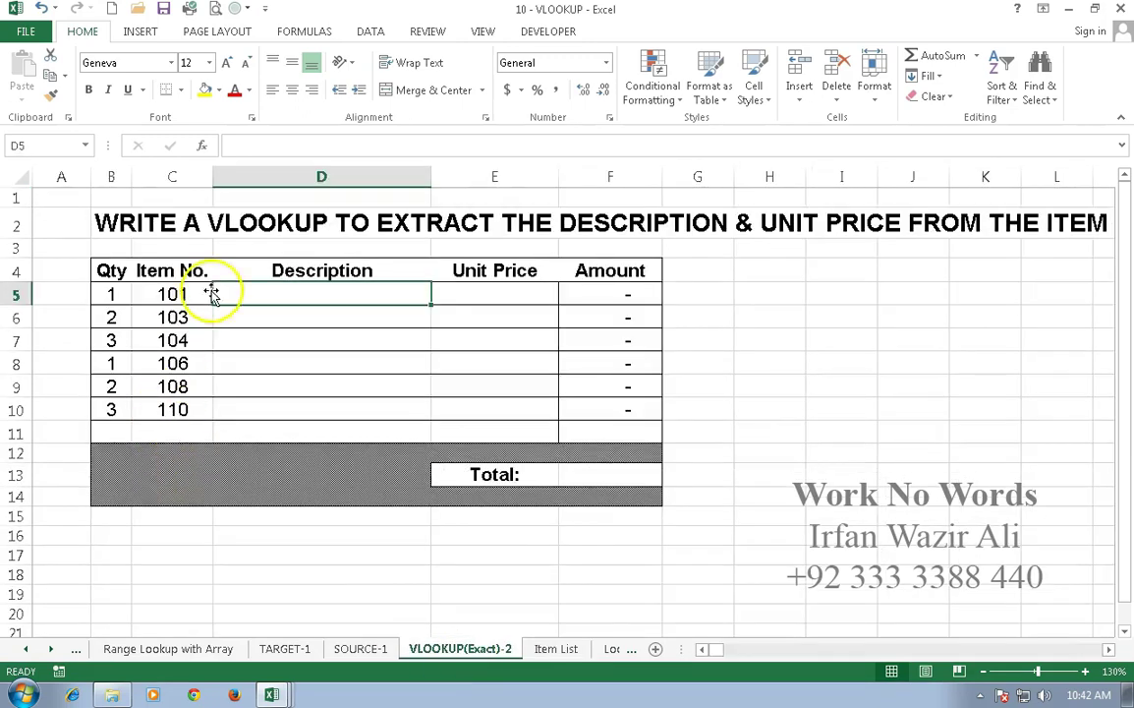
{"action": "type", "text": "="}
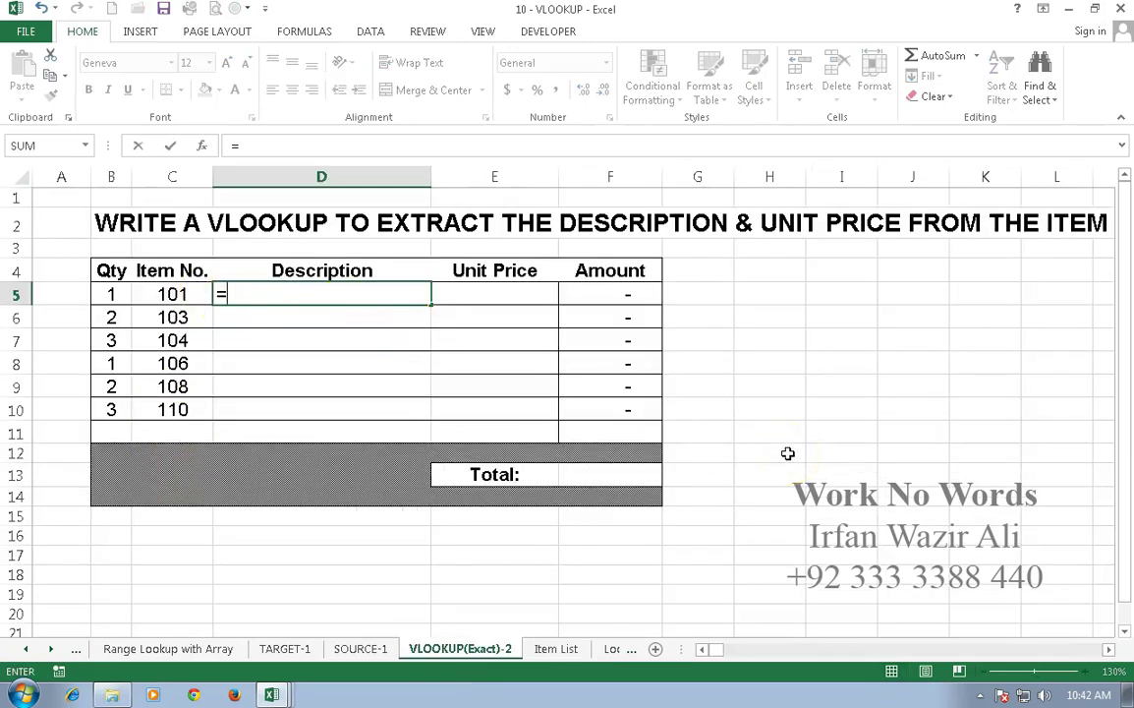
{"action": "type", "text": "vlookup"}
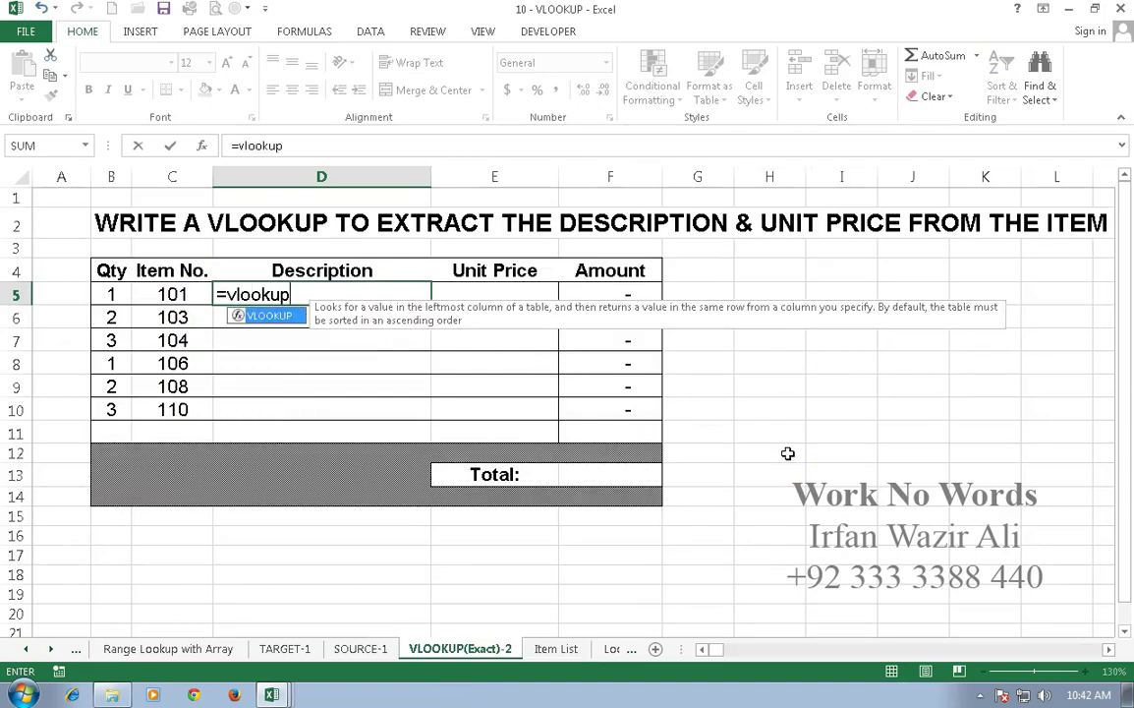
{"action": "type", "text": "("}
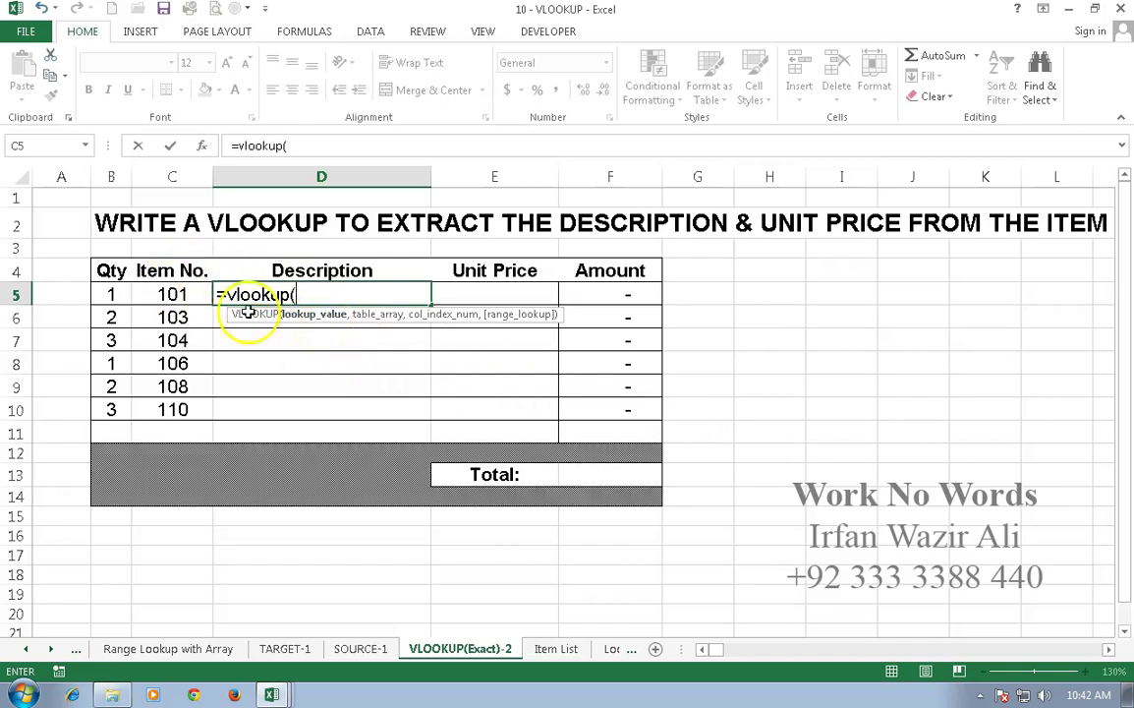
{"action": "left_click", "coordinate": [199, 293]}
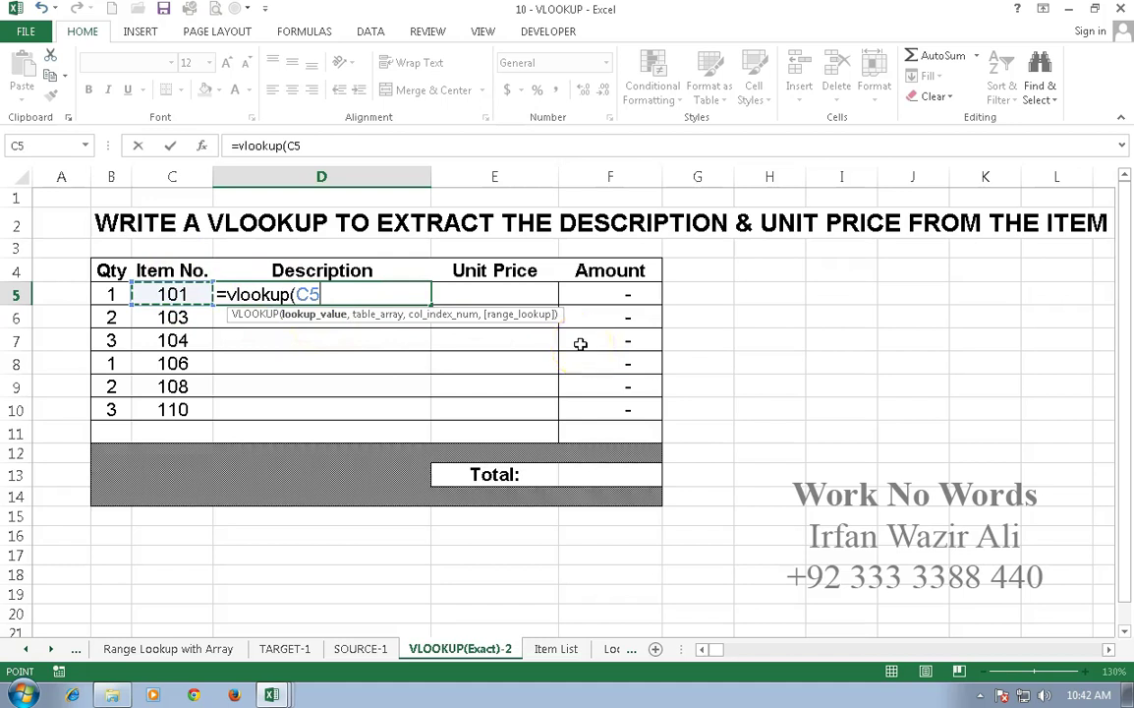
{"action": "type", "text": ","}
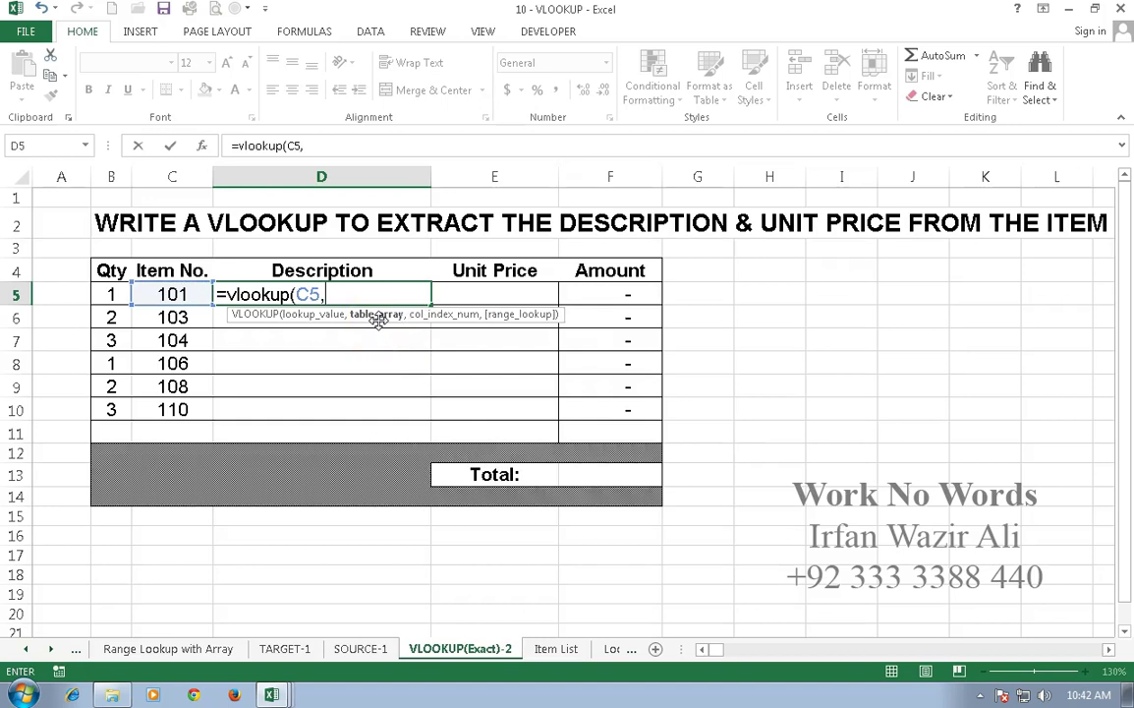
Step: Complete the D5 lookup with table array 'Item List'!B3:D12, column index 2 and FALSE for exact match, and fill it down to D10
{"action": "left_click", "coordinate": [555, 649]}
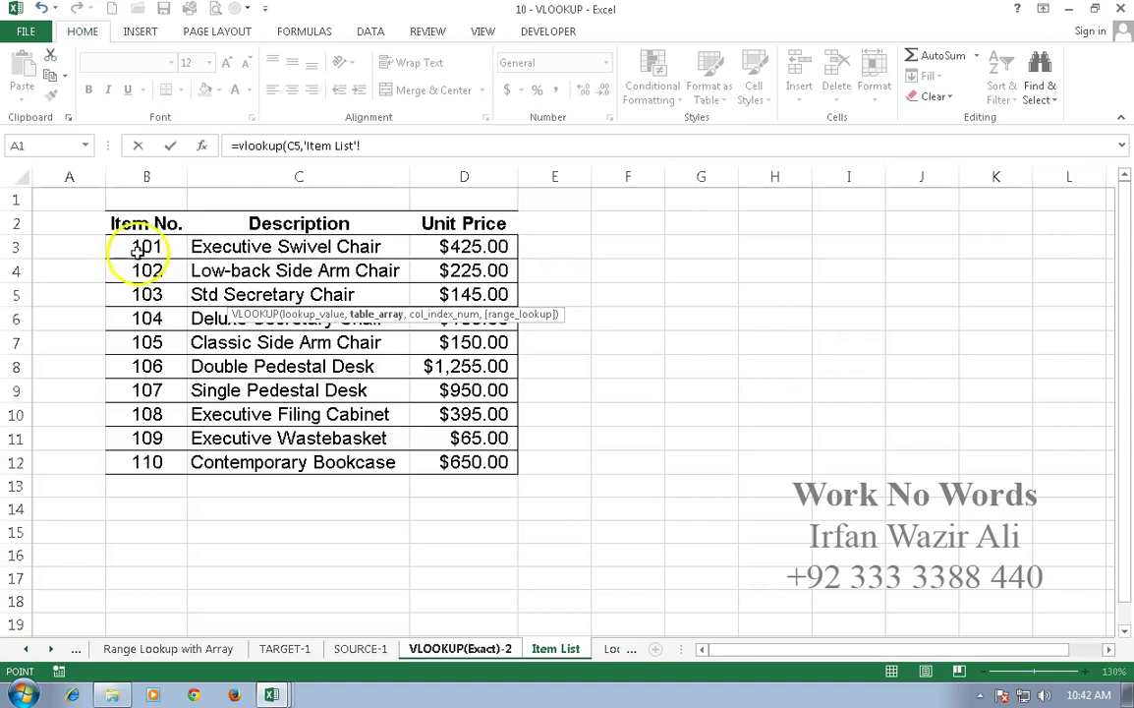
{"action": "left_click_drag", "start_coordinate": [126, 248], "coordinate": [481, 462]}
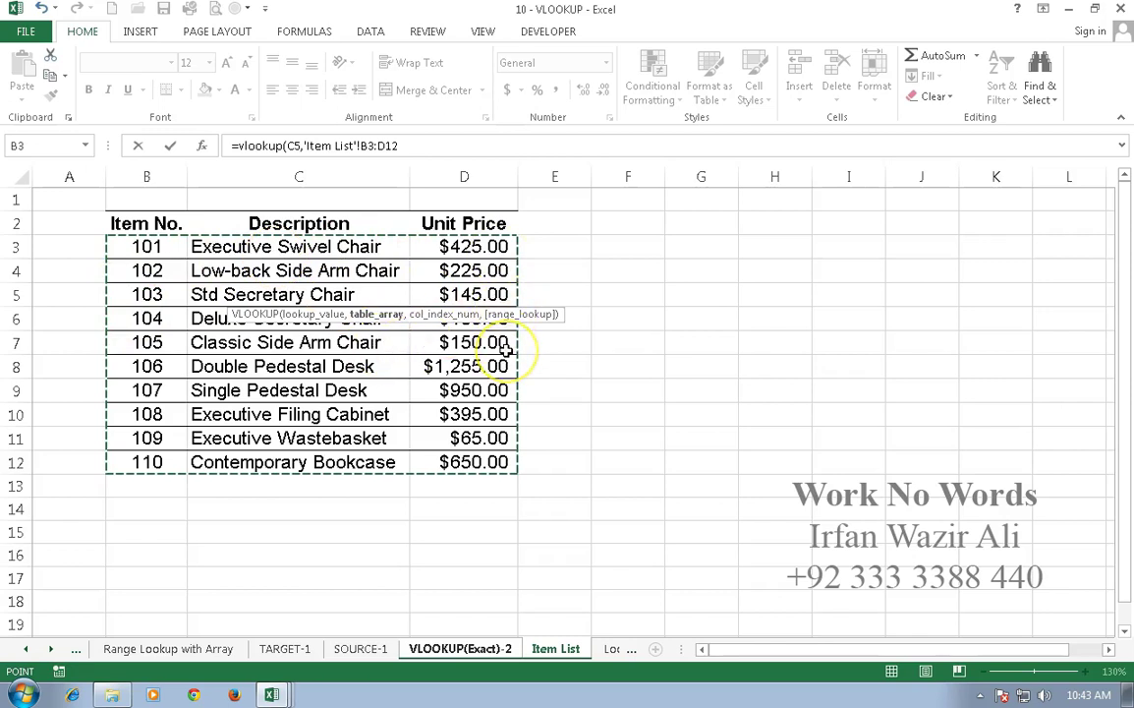
{"action": "type", "text": ","}
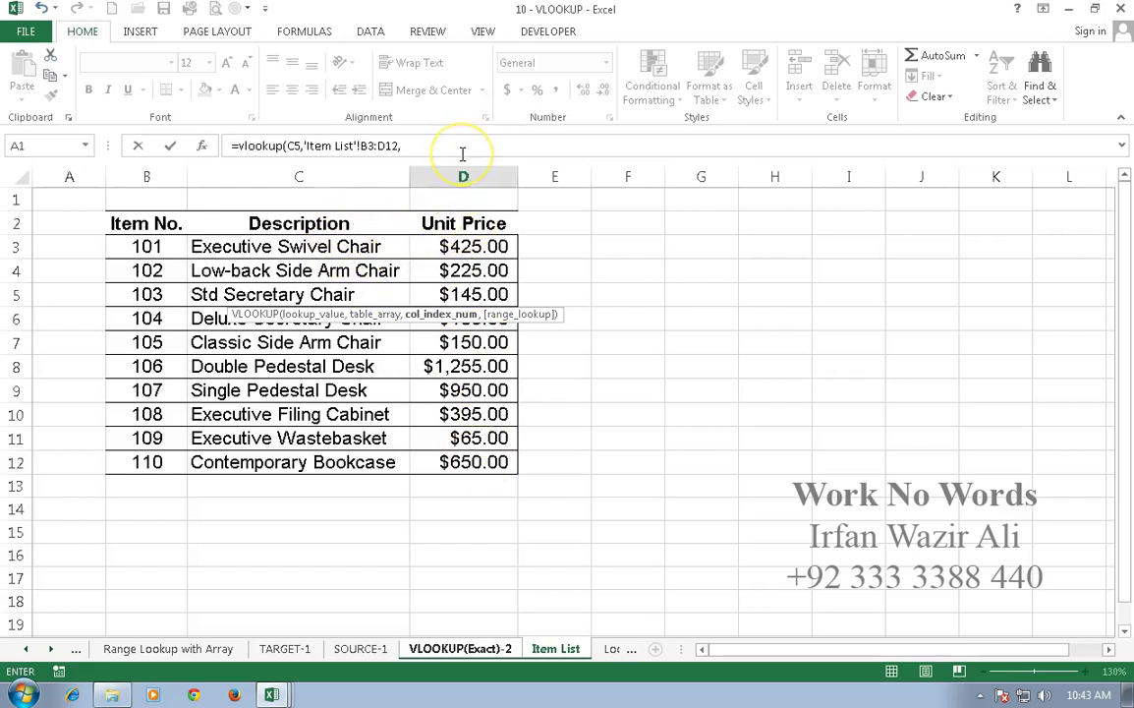
{"action": "type", "text": "2,"}
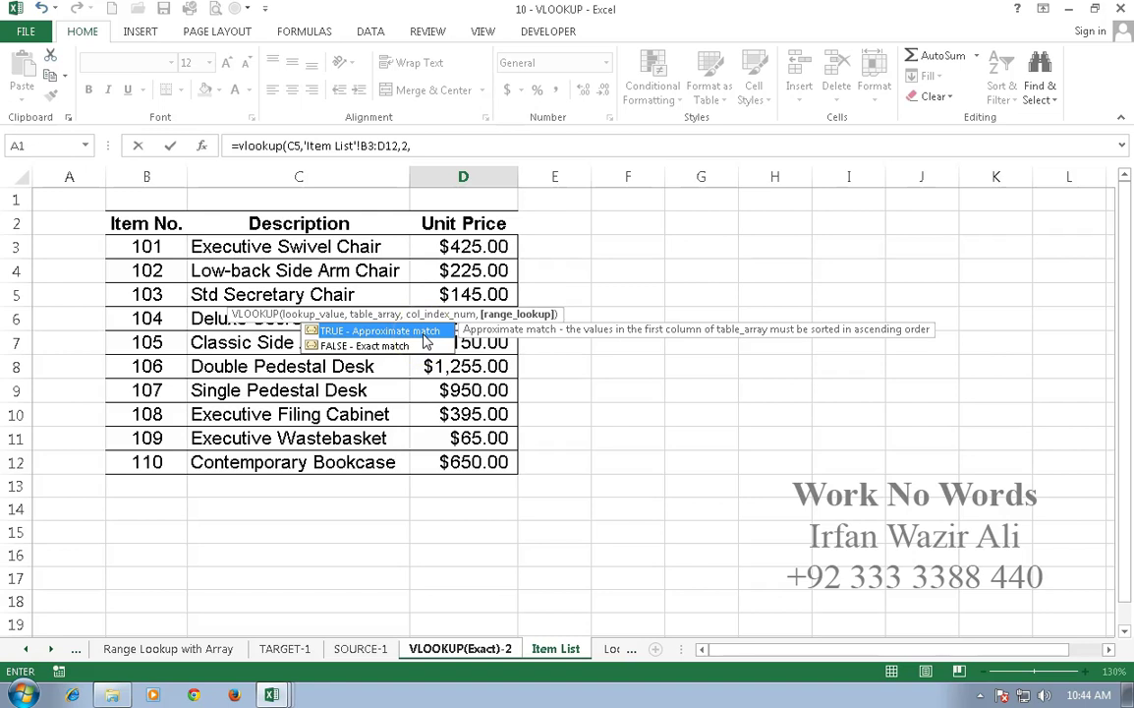
{"action": "left_click", "coordinate": [347, 347]}
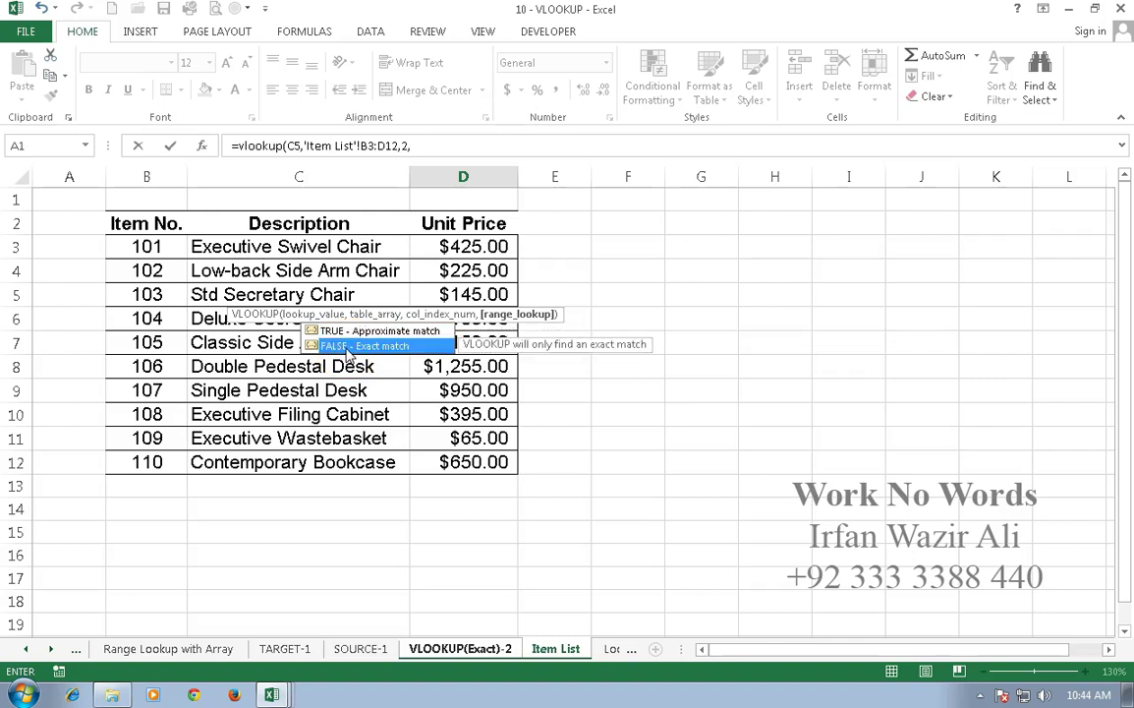
{"action": "double_click", "coordinate": [346, 348]}
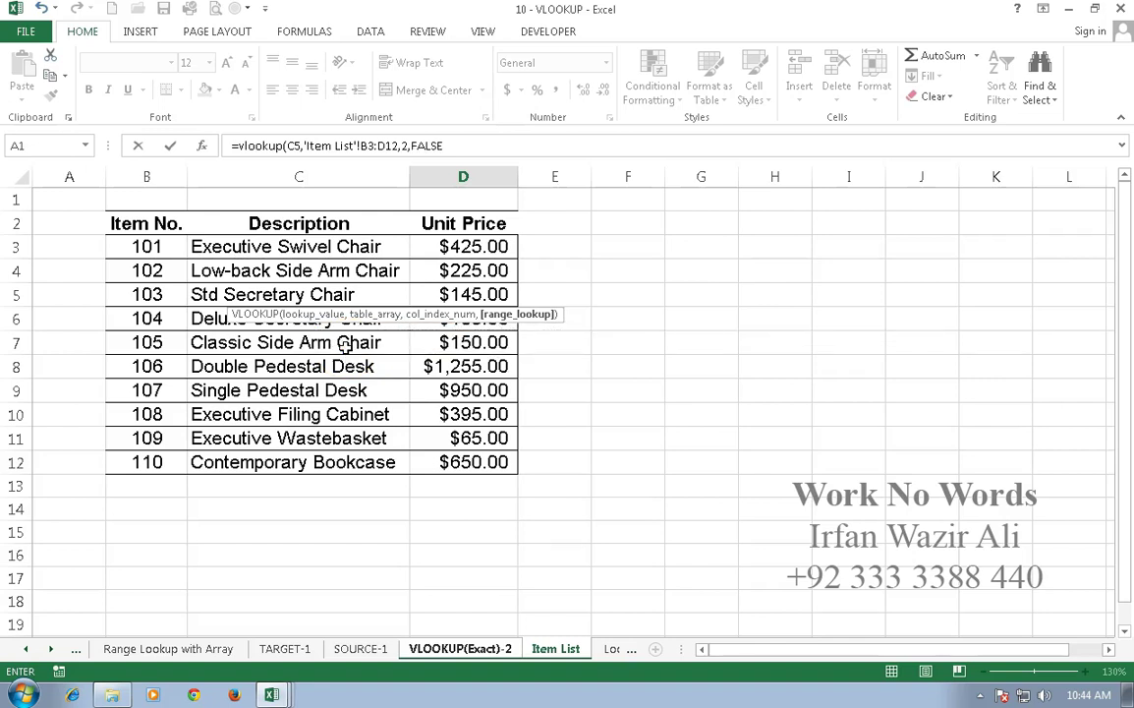
{"action": "type", "text": ")"}
{"action": "key", "text": "Return"}
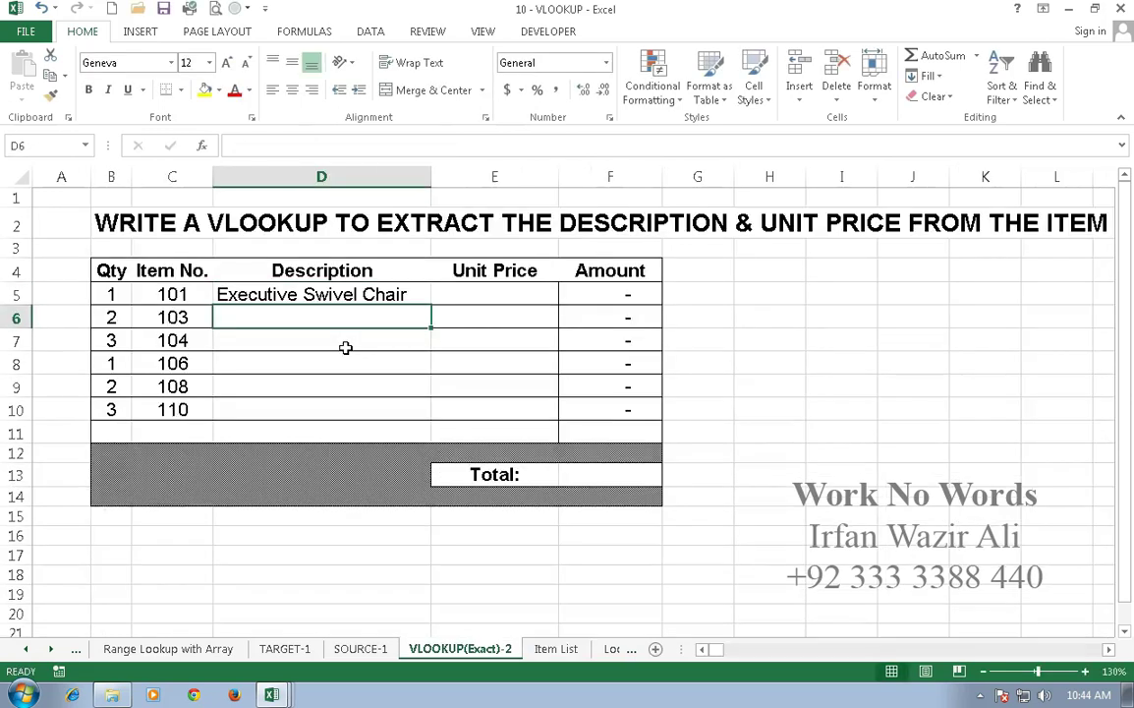
{"action": "left_click", "coordinate": [337, 294]}
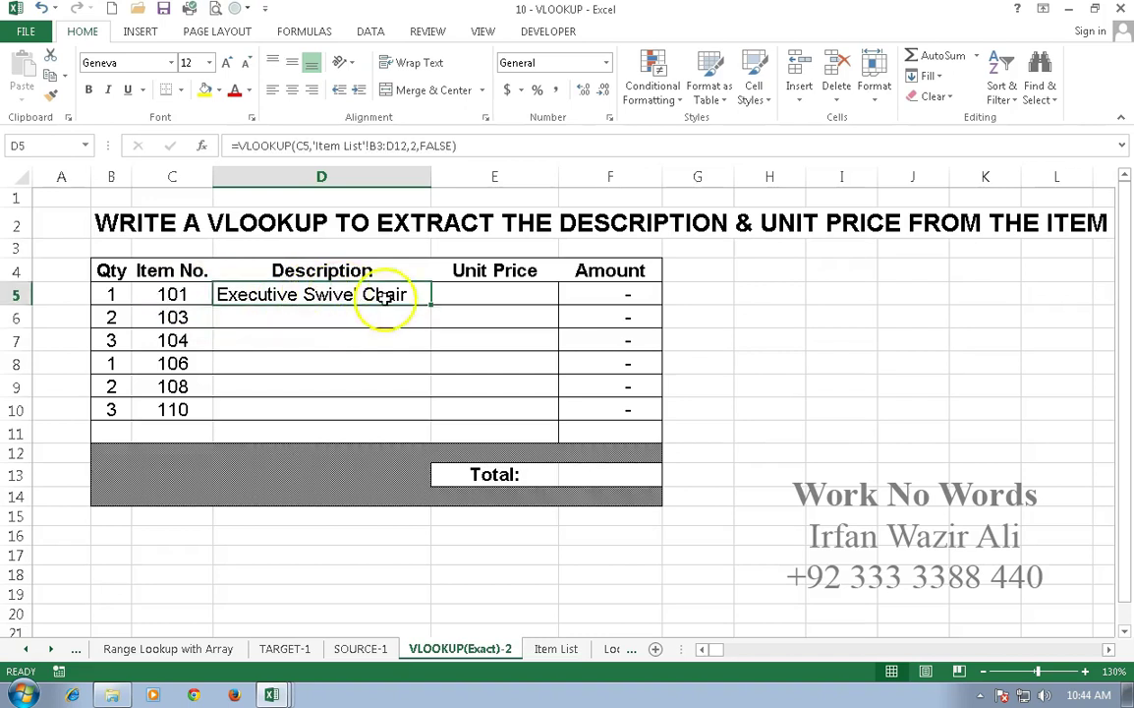
{"action": "left_click_drag", "start_coordinate": [431, 303], "coordinate": [429, 413]}
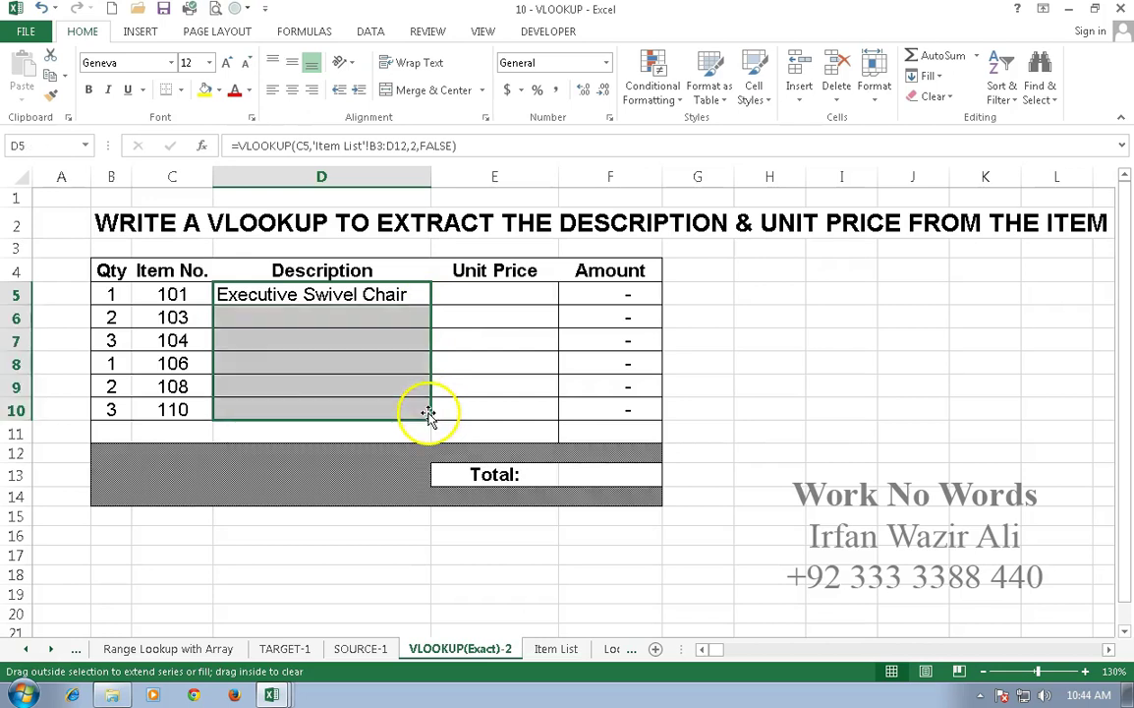
Step: Start a VLOOKUP formula in Unit Price cell E5 with item number cell C5 as the lookup value
{"action": "left_click", "coordinate": [492, 300]}
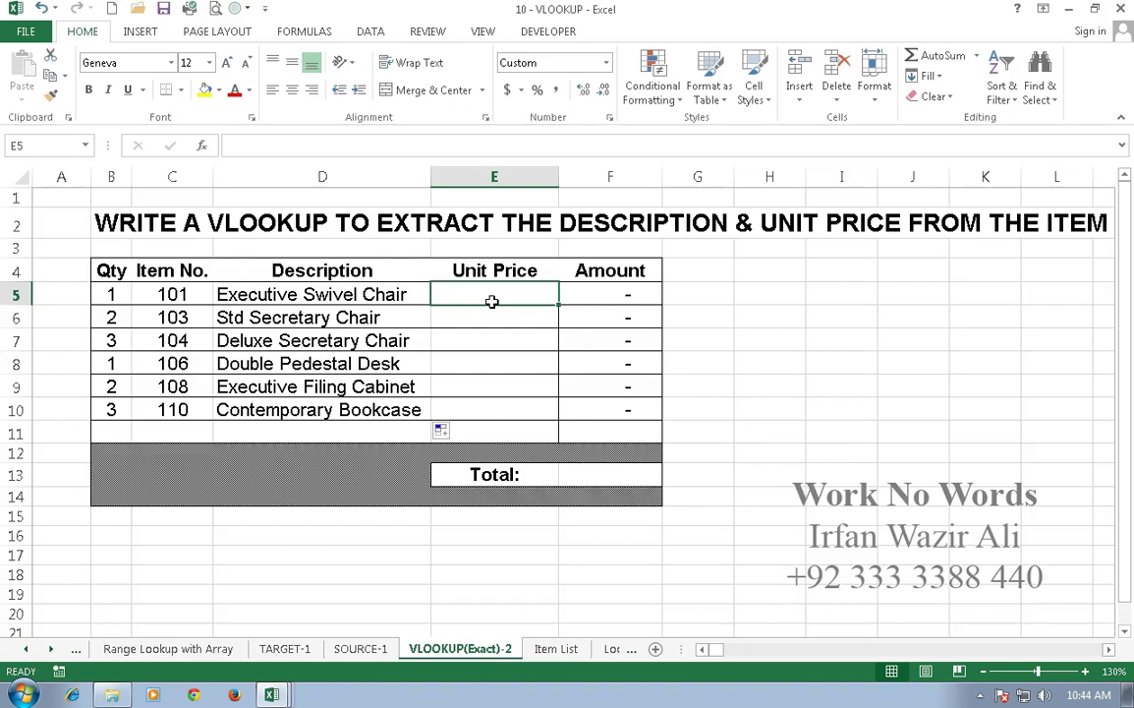
{"action": "left_click", "coordinate": [499, 307]}
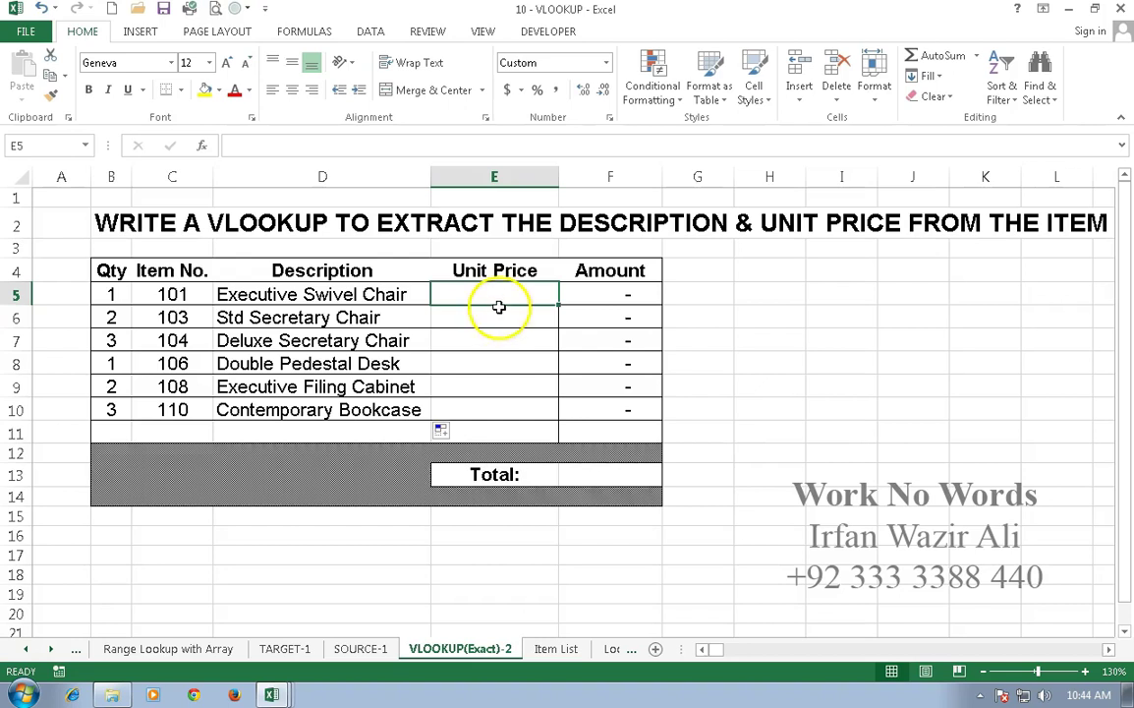
{"action": "left_click", "coordinate": [504, 282]}
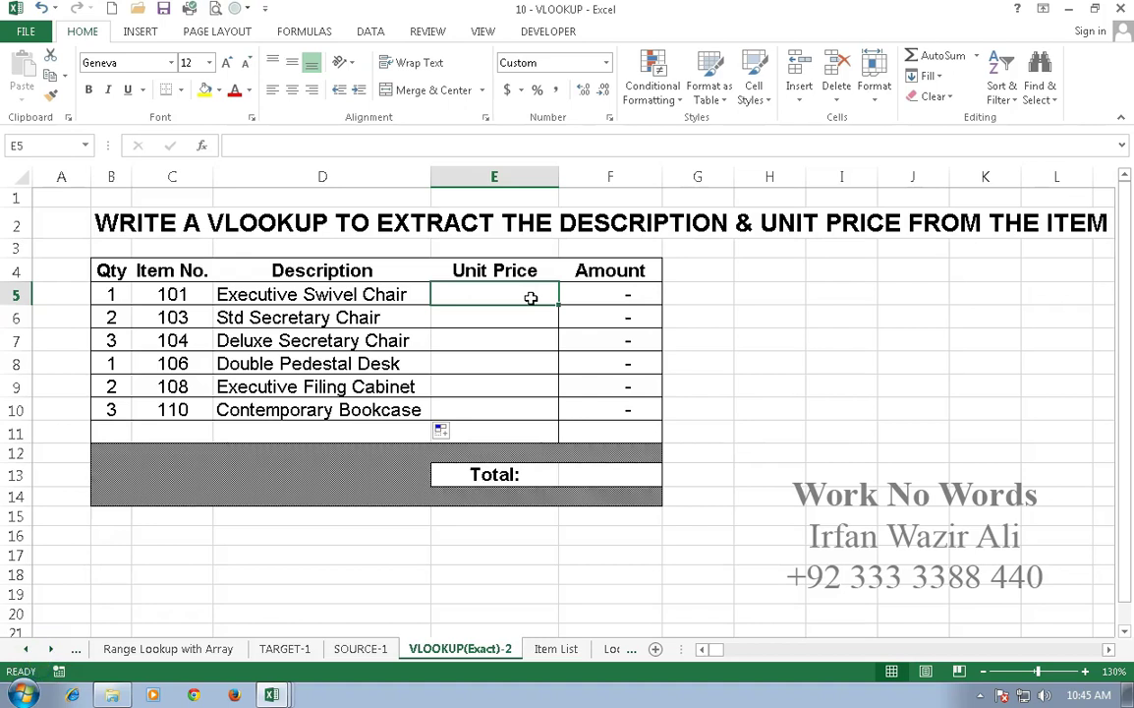
{"action": "type", "text": "="}
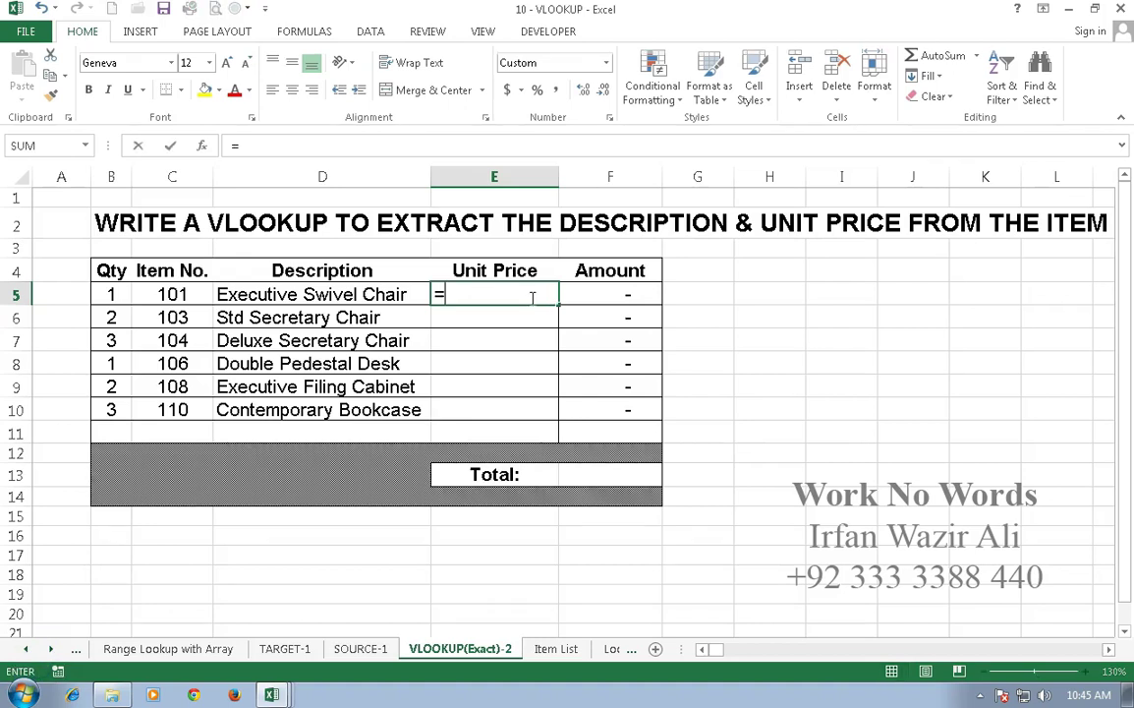
{"action": "type", "text": "v"}
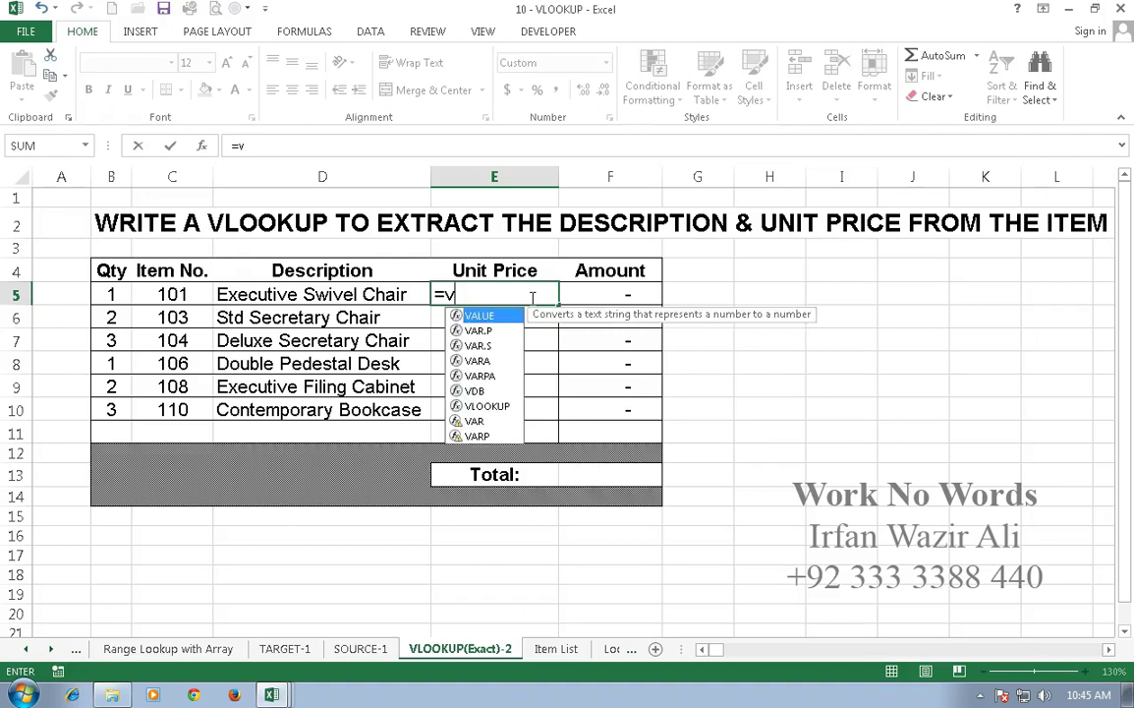
{"action": "type", "text": "lookup"}
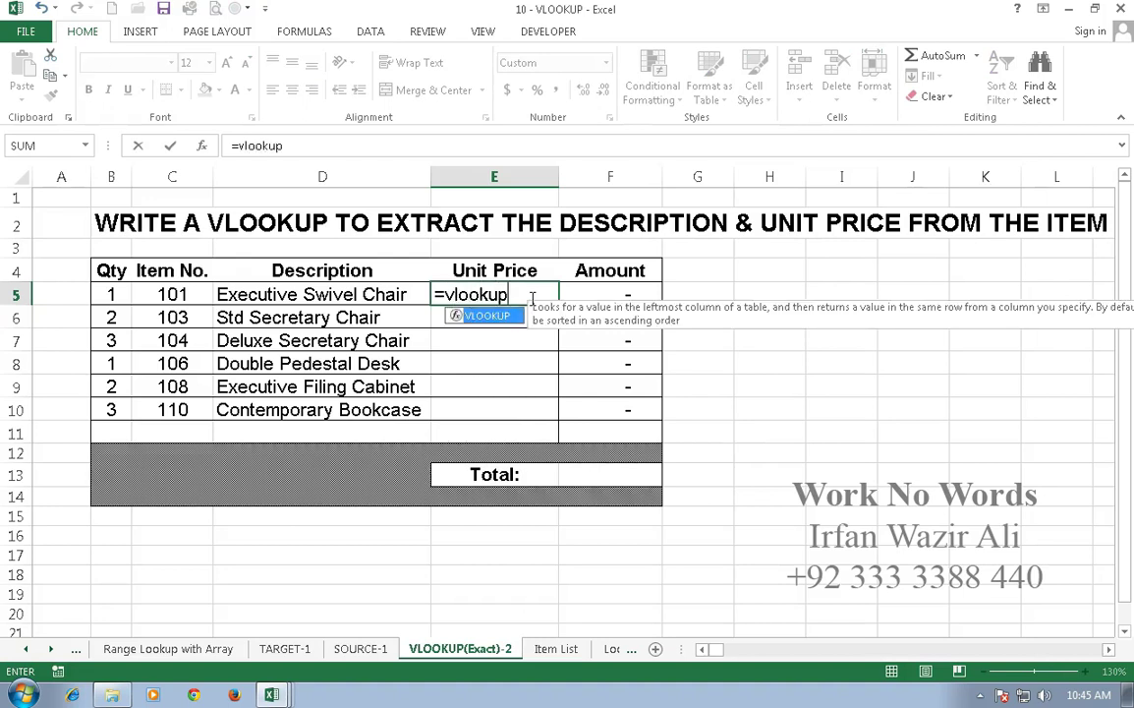
{"action": "type", "text": "("}
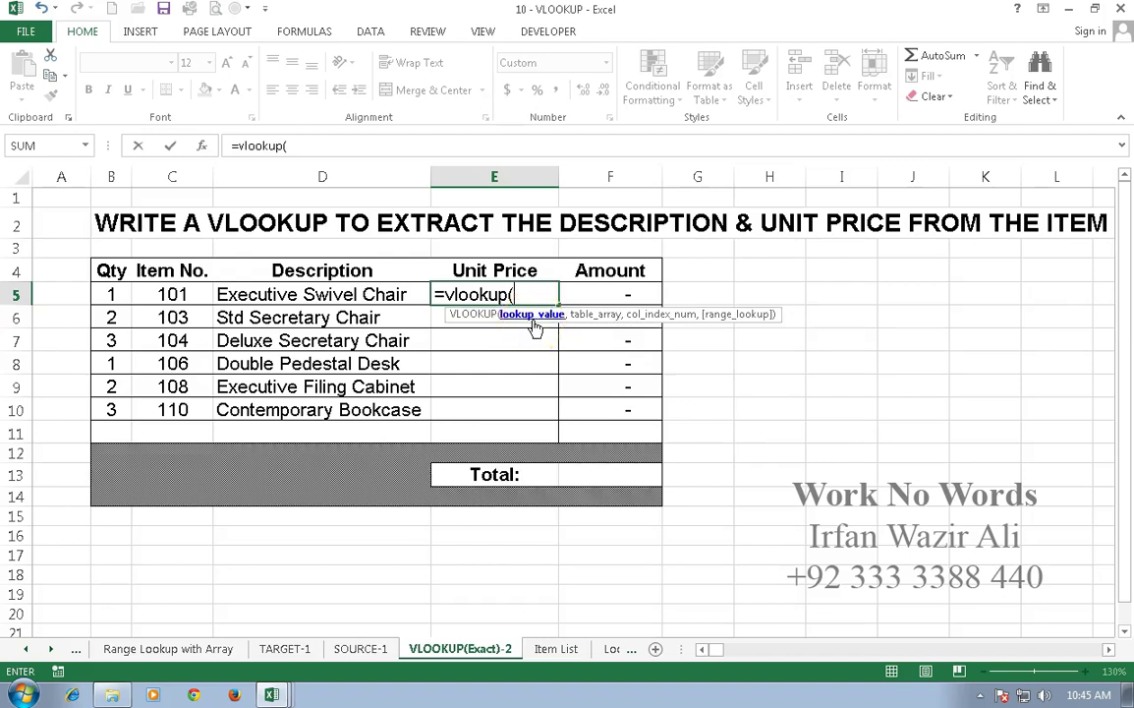
{"action": "left_click", "coordinate": [169, 292]}
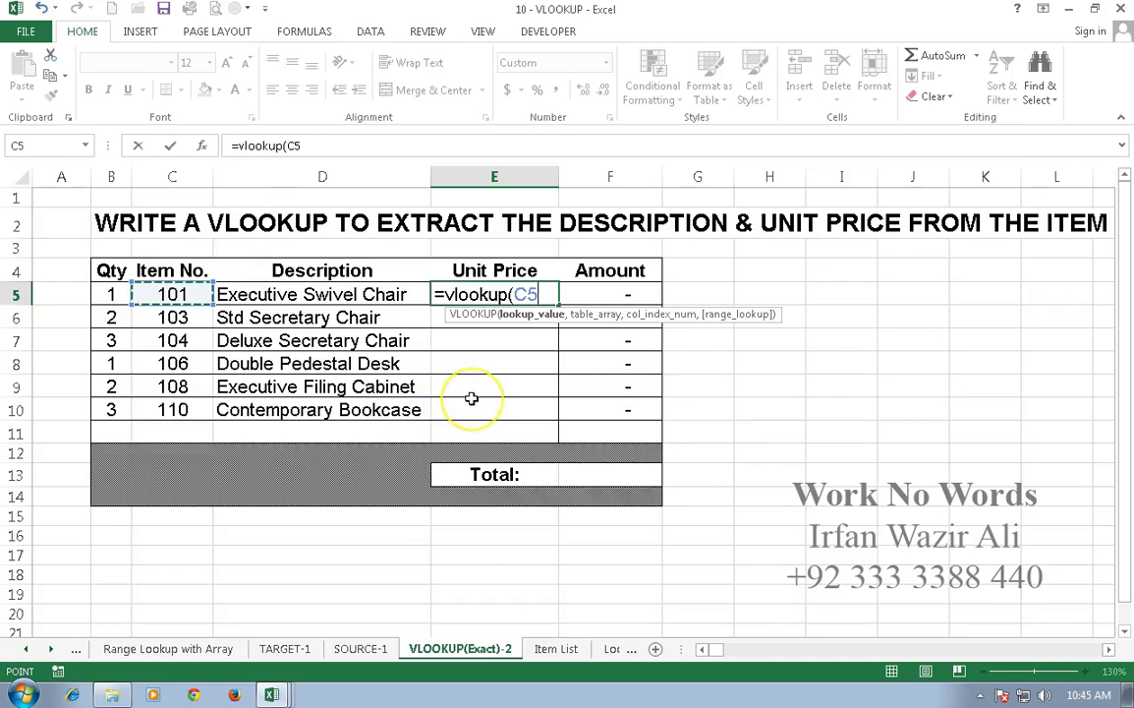
{"action": "type", "text": ","}
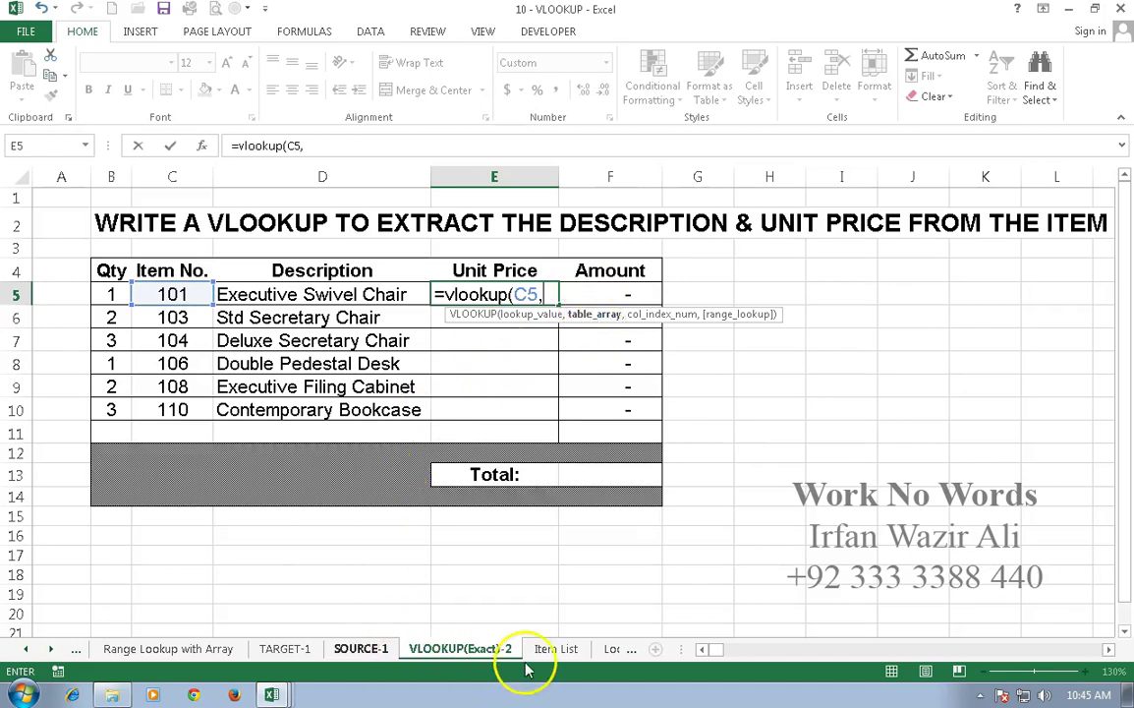
Step: Complete the E5 lookup with table array 'Item List'!B3:D12, column index 3 and FALSE for exact match
{"action": "left_click", "coordinate": [556, 648]}
{"action": "left_click_drag", "start_coordinate": [153, 247], "coordinate": [470, 471]}
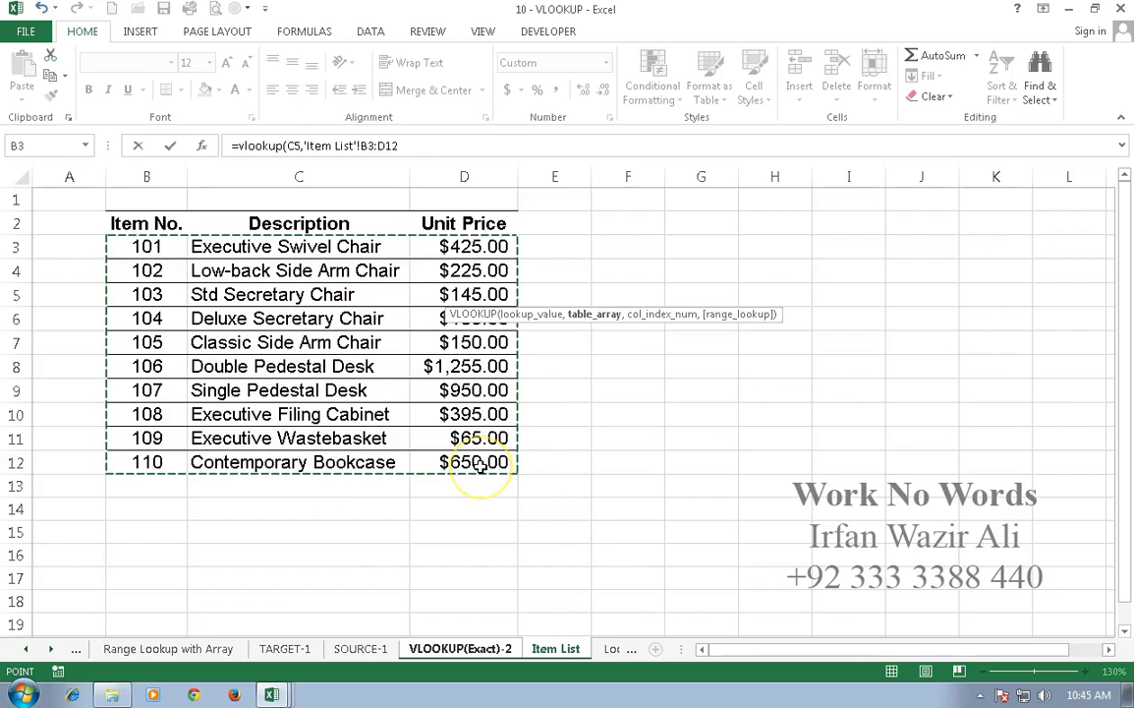
{"action": "type", "text": ","}
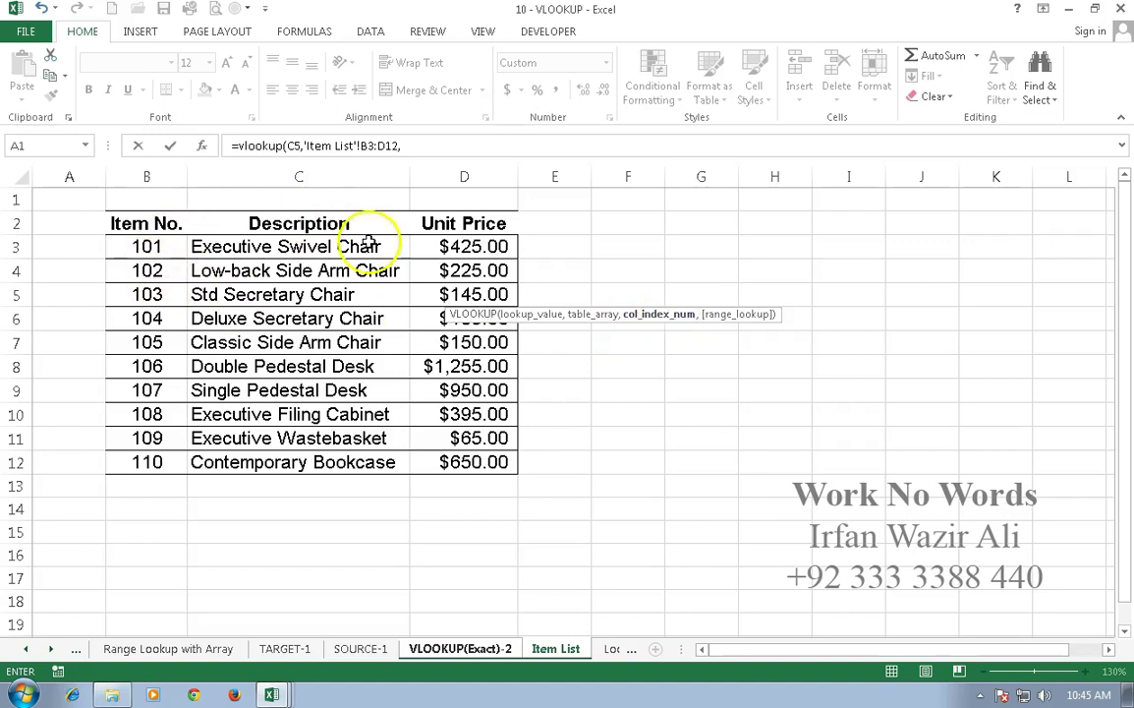
{"action": "type", "text": "3"}
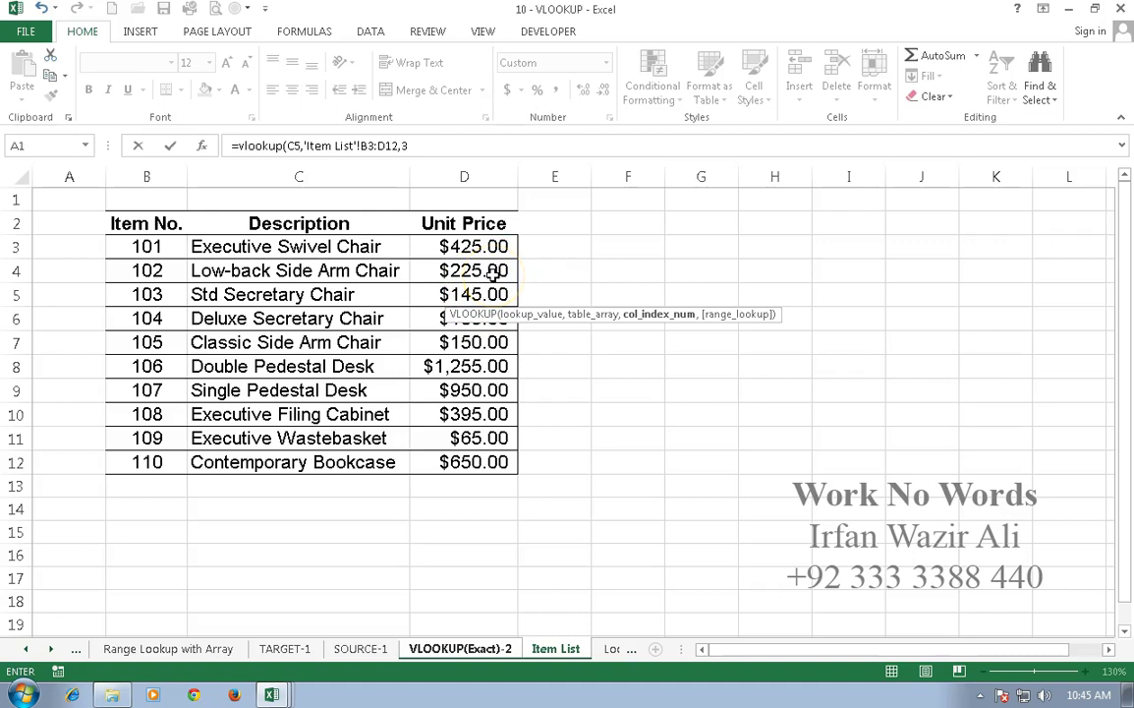
{"action": "type", "text": ","}
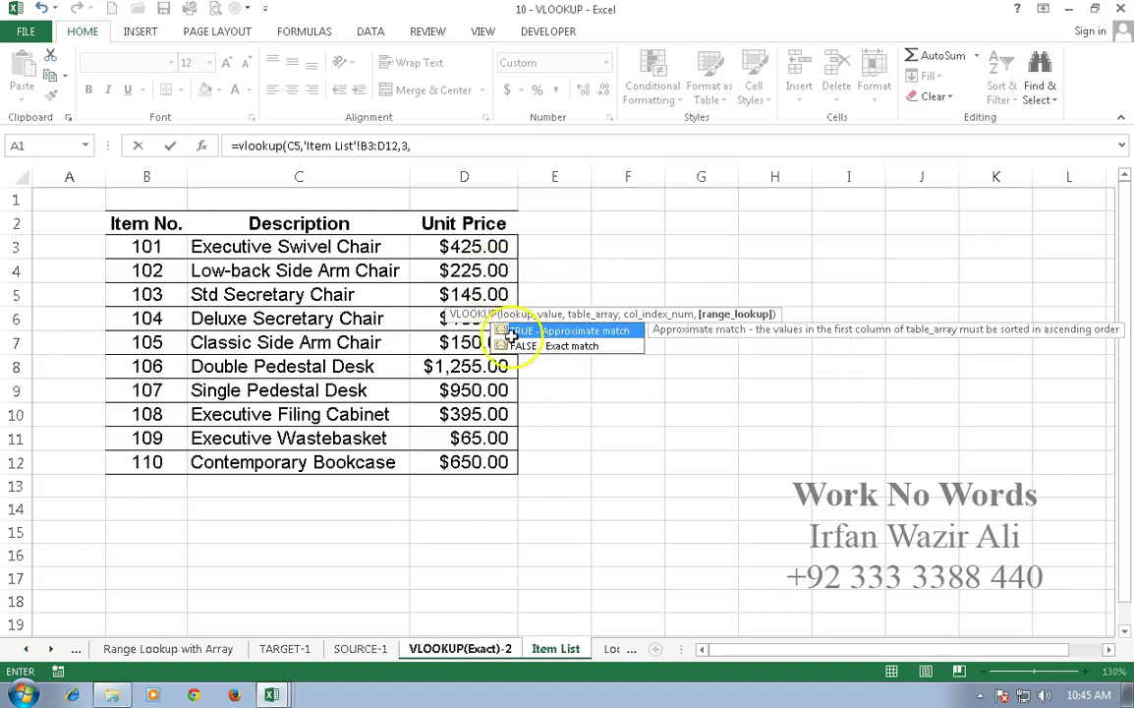
{"action": "left_click", "coordinate": [547, 348]}
{"action": "double_click", "coordinate": [547, 348]}
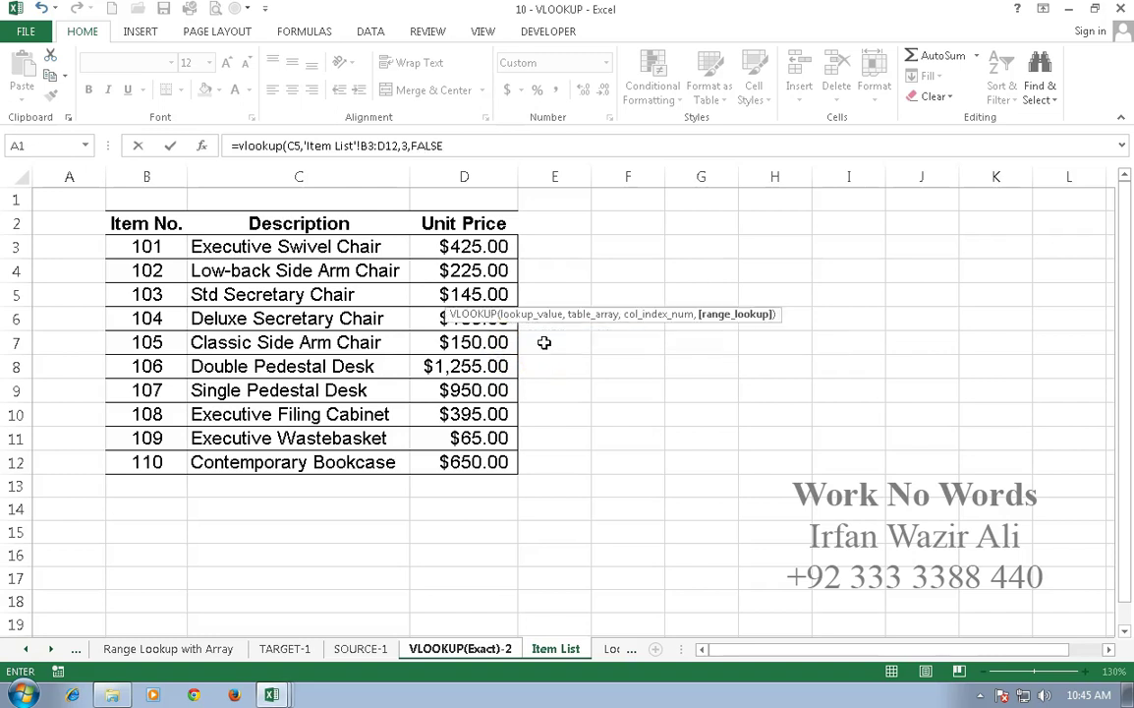
{"action": "type", "text": ")"}
{"action": "key", "text": "Return"}
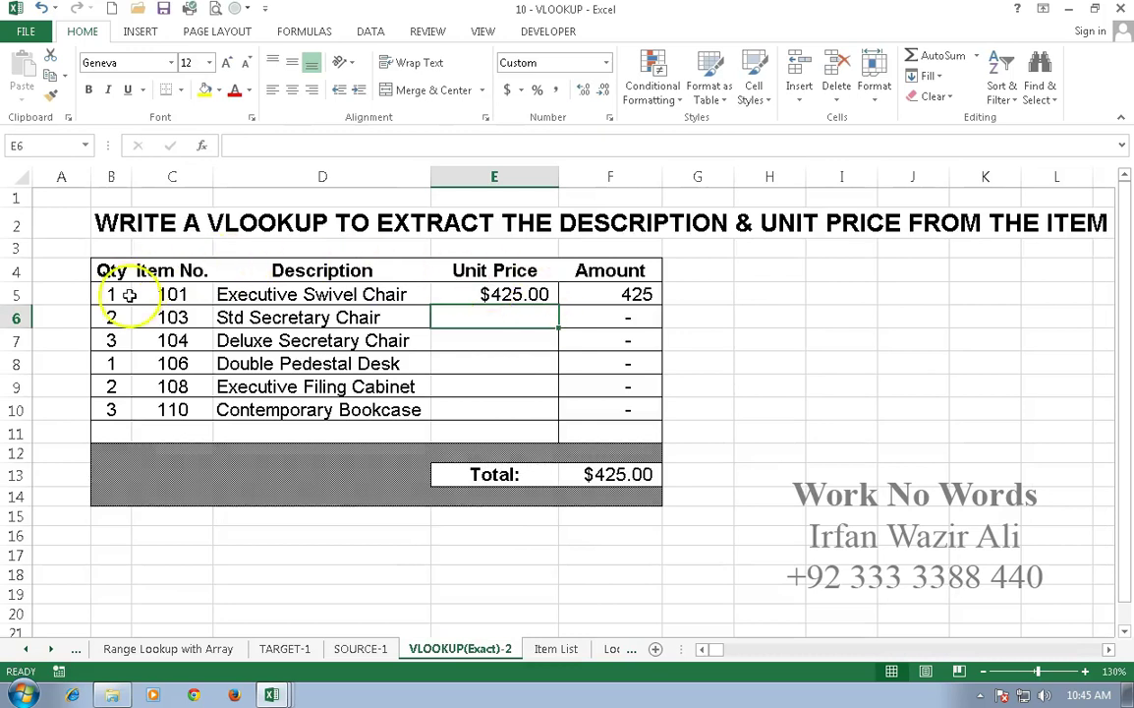
Step: Fill the Unit Price lookup formula from E5 down to E10
{"action": "left_click", "coordinate": [612, 296]}
{"action": "left_click", "coordinate": [521, 295]}
{"action": "left_click_drag", "start_coordinate": [560, 308], "coordinate": [560, 418]}
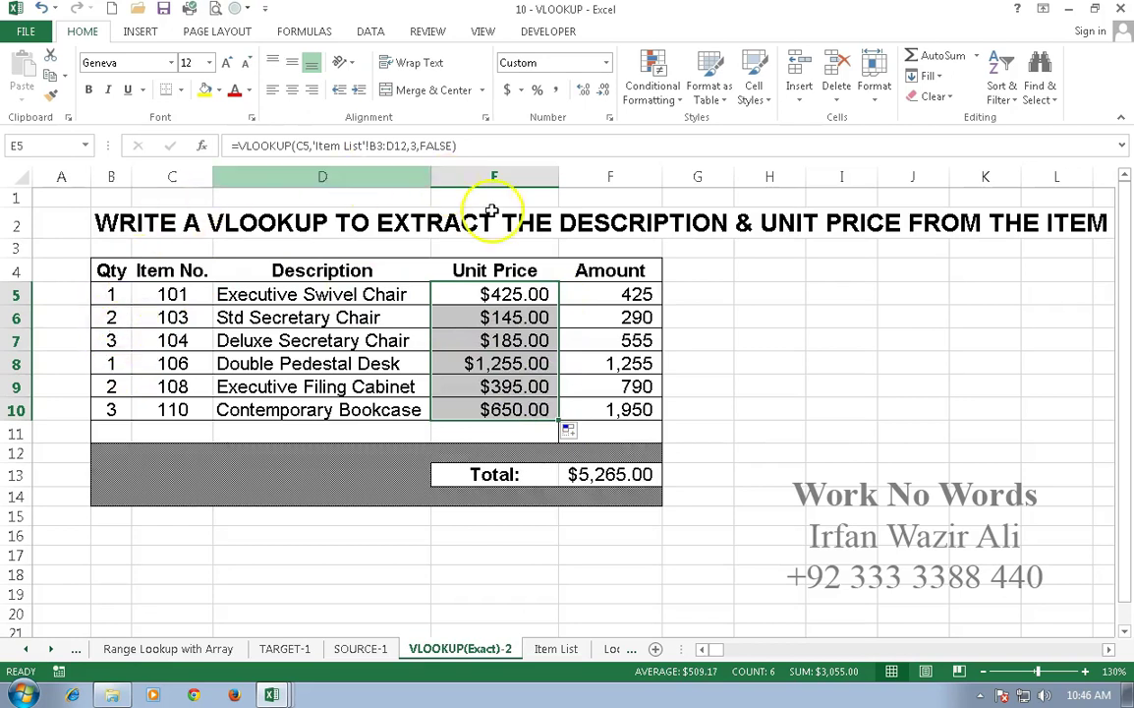
Step: Review the Amount formulas in F5:F10 and the total formula in F13, and glance at the Item List sheet
{"action": "left_click", "coordinate": [629, 295]}
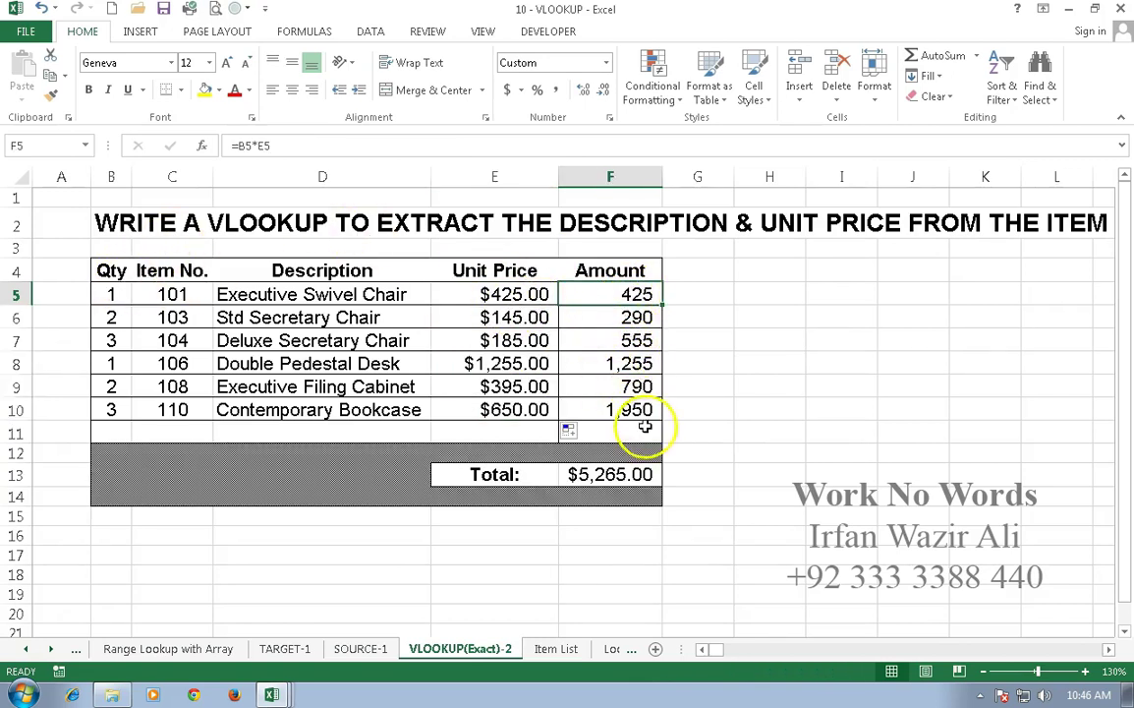
{"action": "left_click_drag", "start_coordinate": [633, 292], "coordinate": [628, 421]}
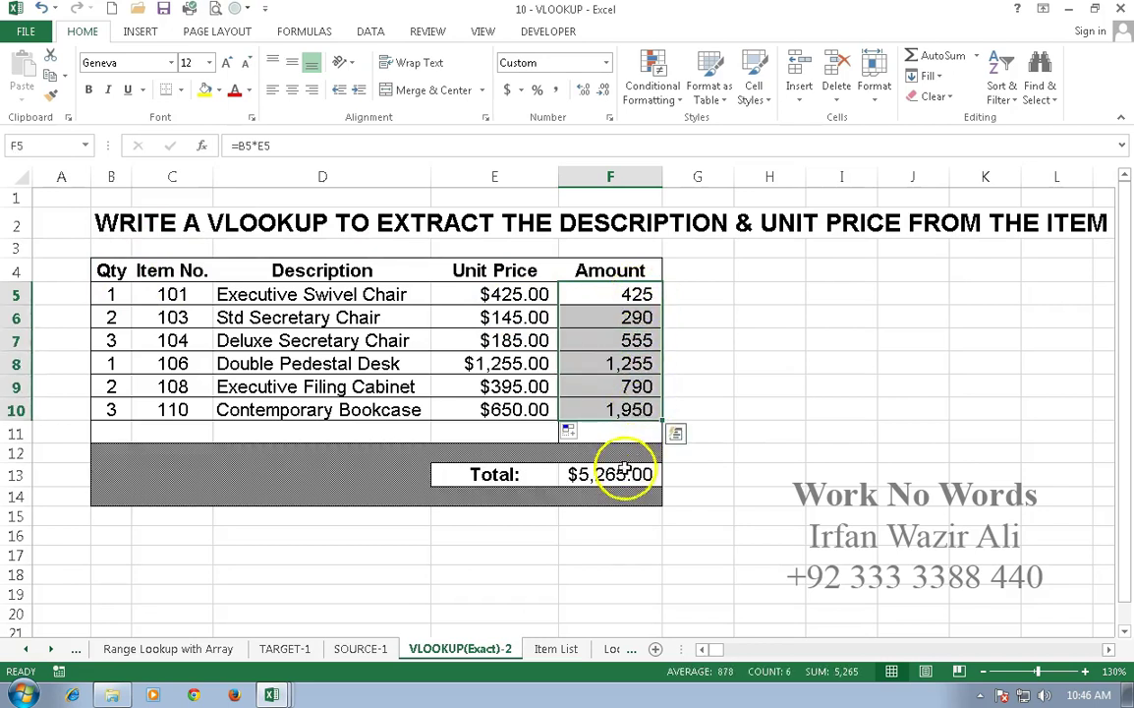
{"action": "left_click", "coordinate": [628, 474]}
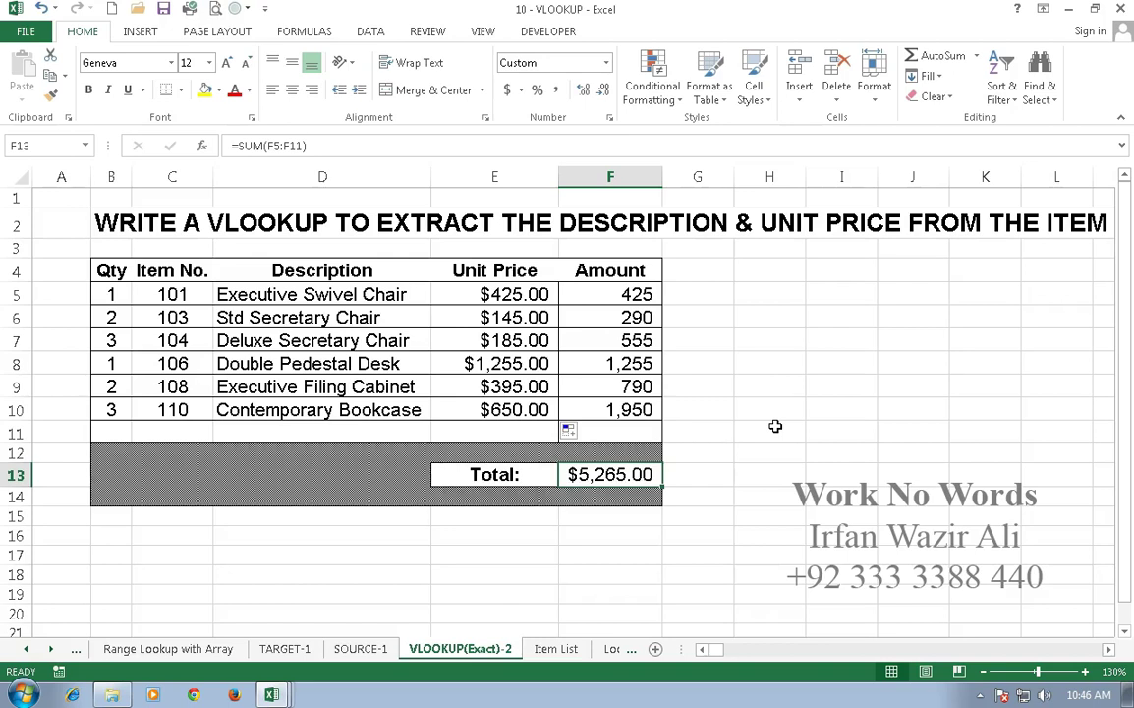
{"action": "left_click", "coordinate": [567, 650]}
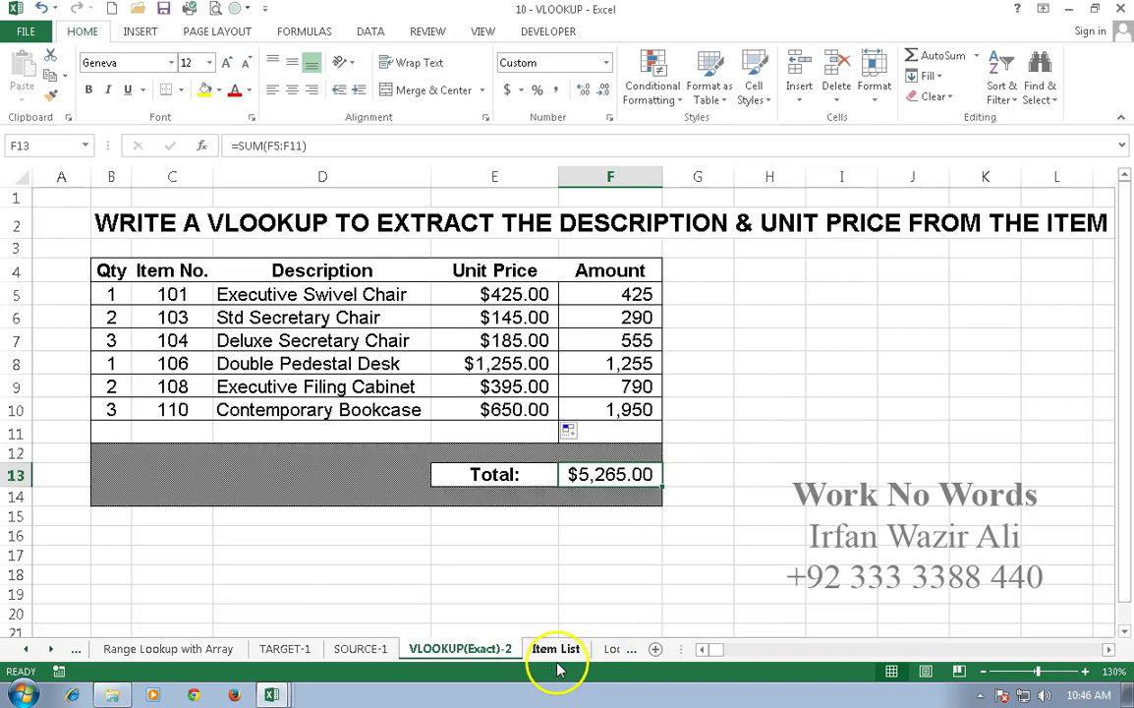
{"action": "left_click", "coordinate": [470, 650]}
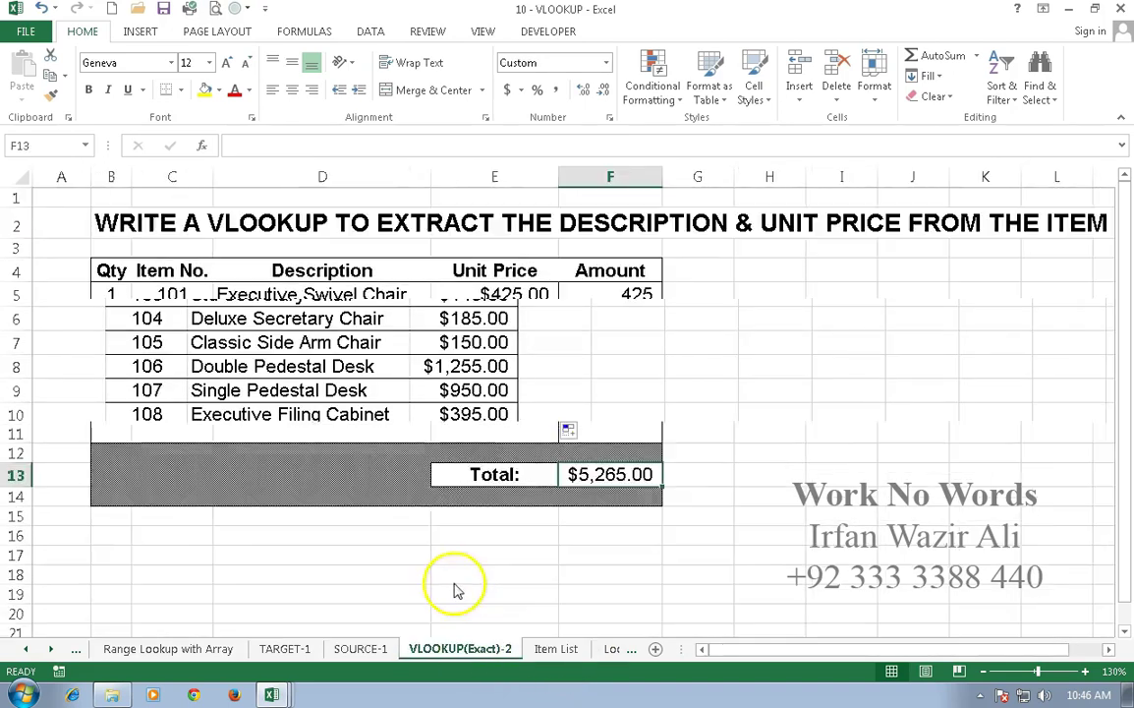